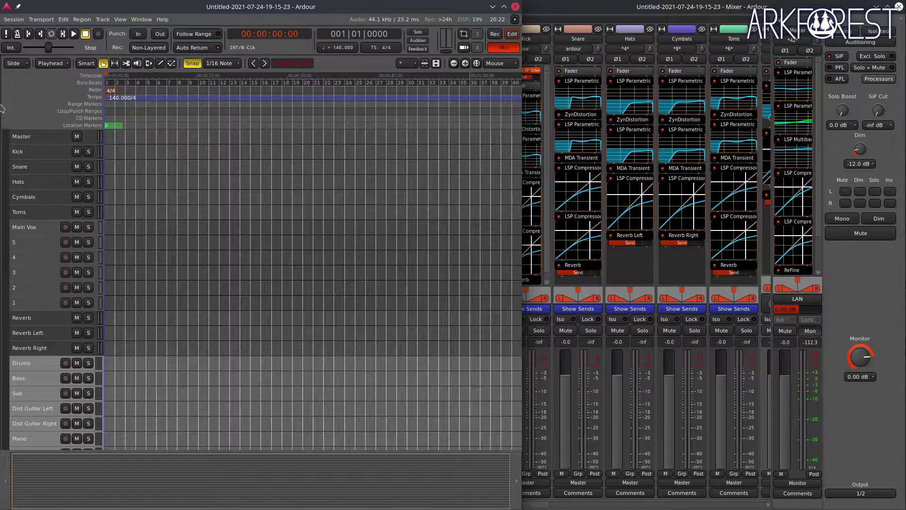
Select the Main Vox track so its mixer strip and plugin chain come into view.
click(41, 229)
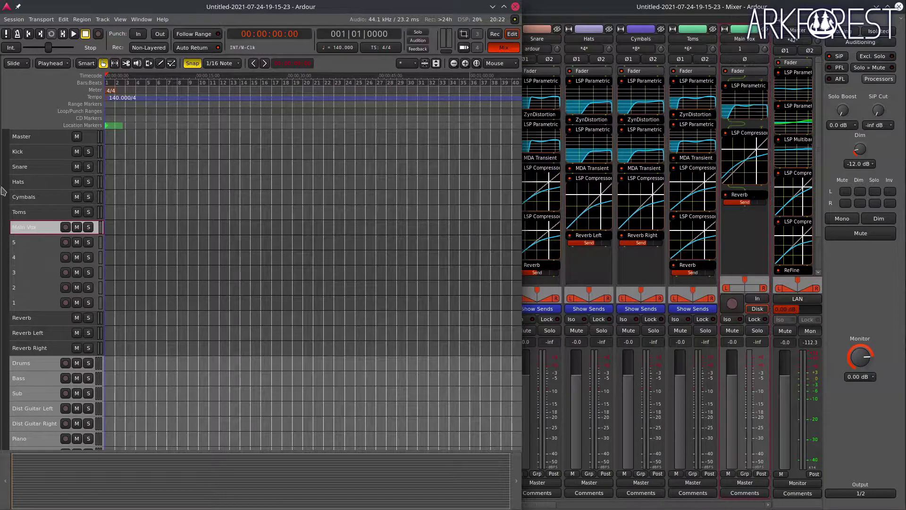
shift+click(34, 309)
click(38, 228)
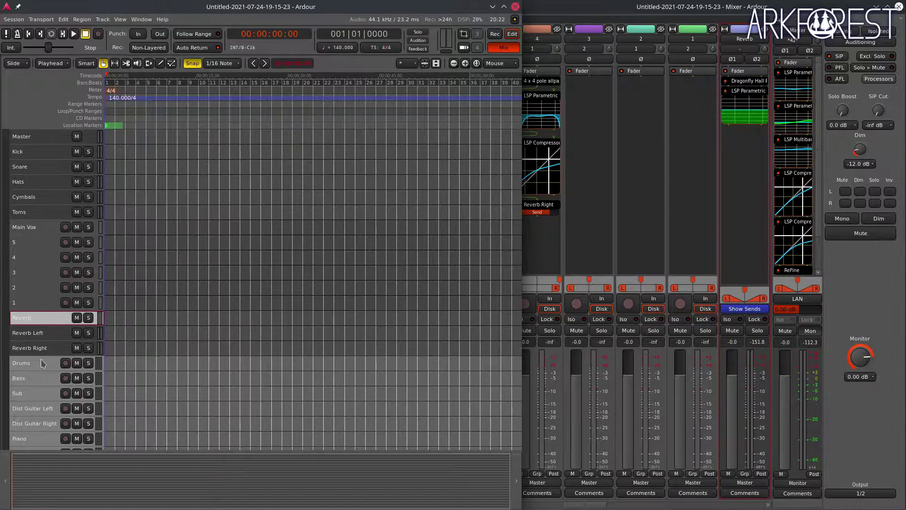
Select the Drums bus so the mixer jumps to the Kick-through-Toms drum strips.
scroll(40, 383, down, 5)
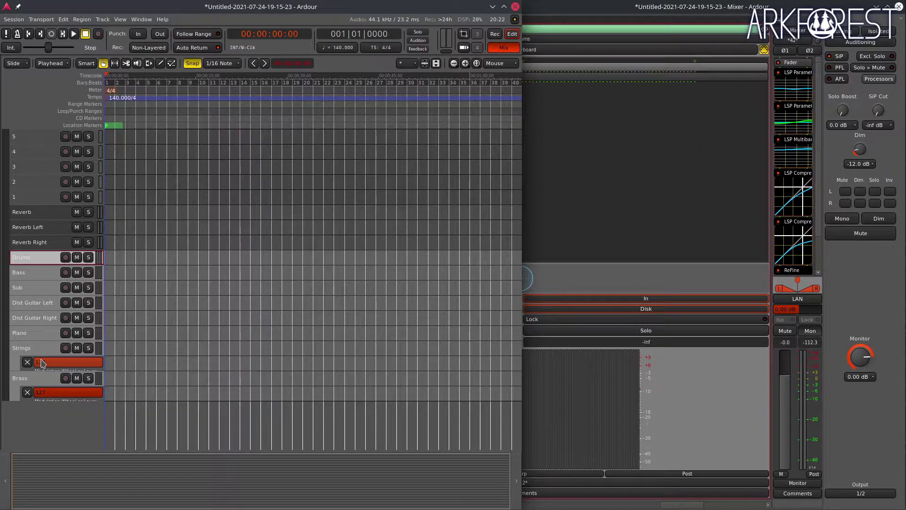
shift+click(40, 381)
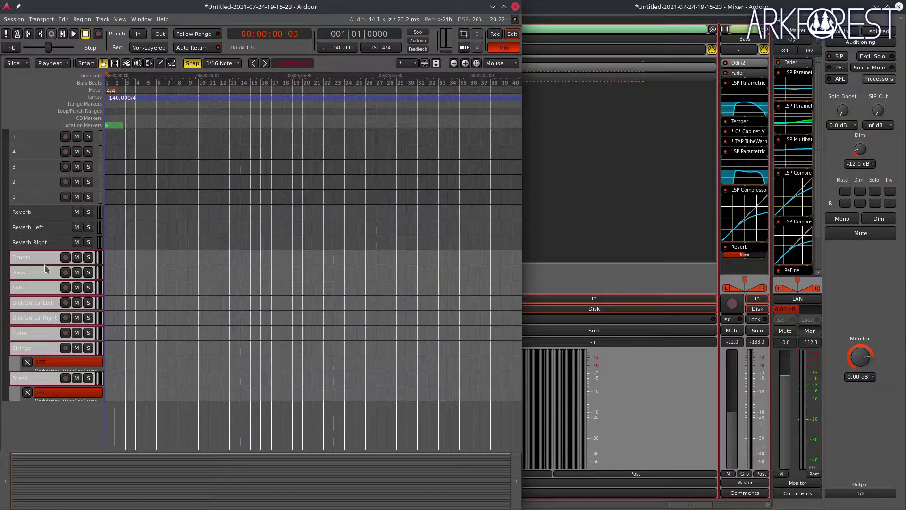
click(3, 255)
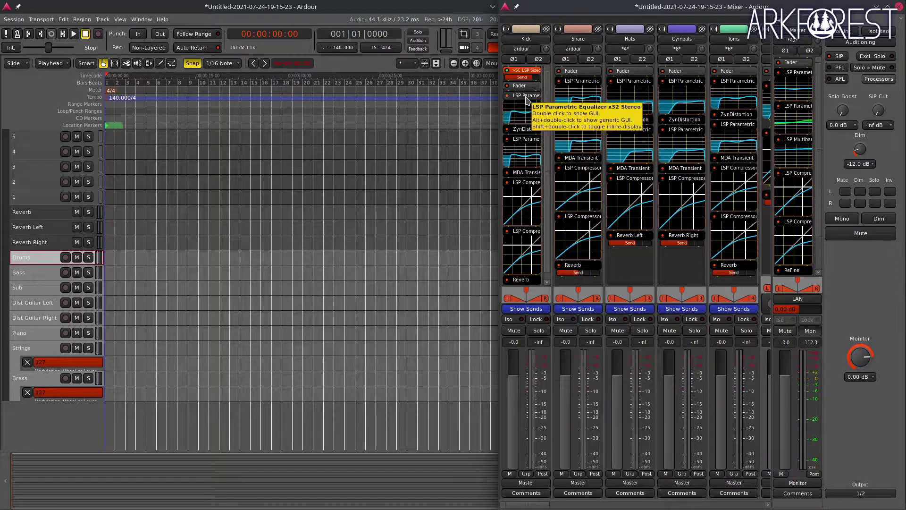
double_click(527, 140)
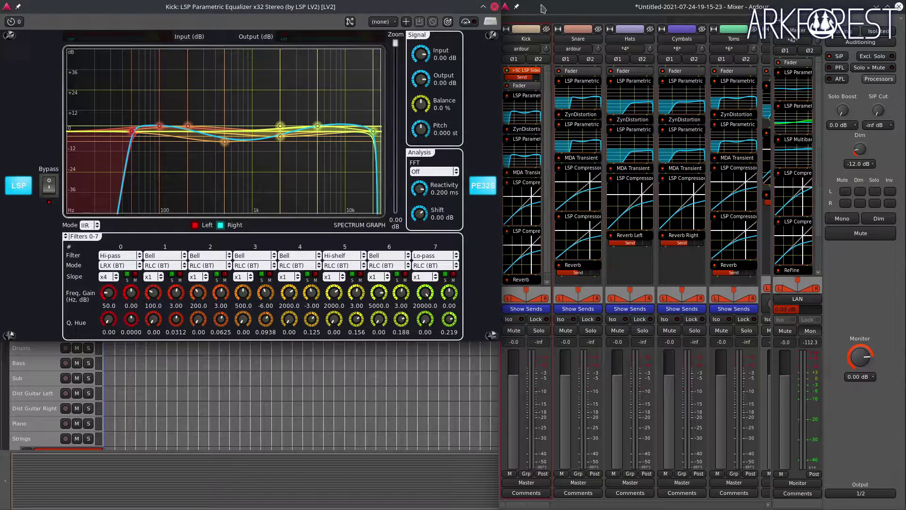
click(494, 7)
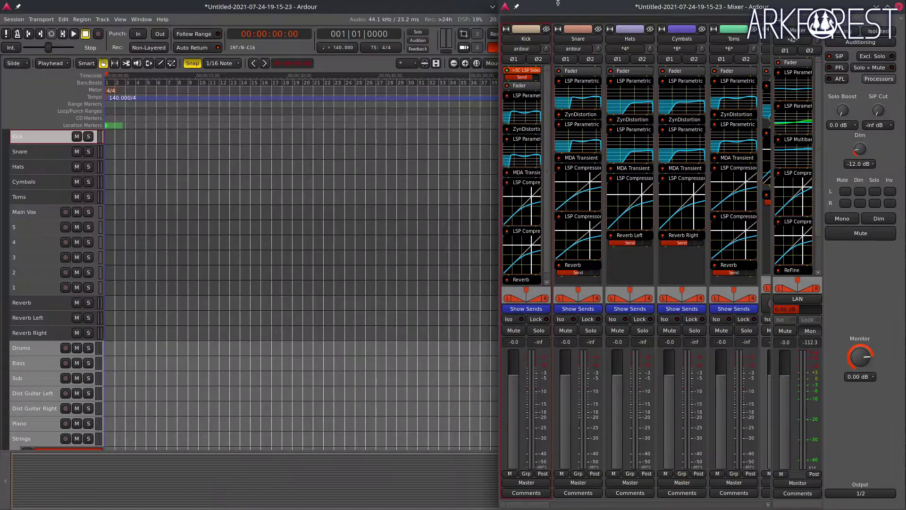
double_click(528, 183)
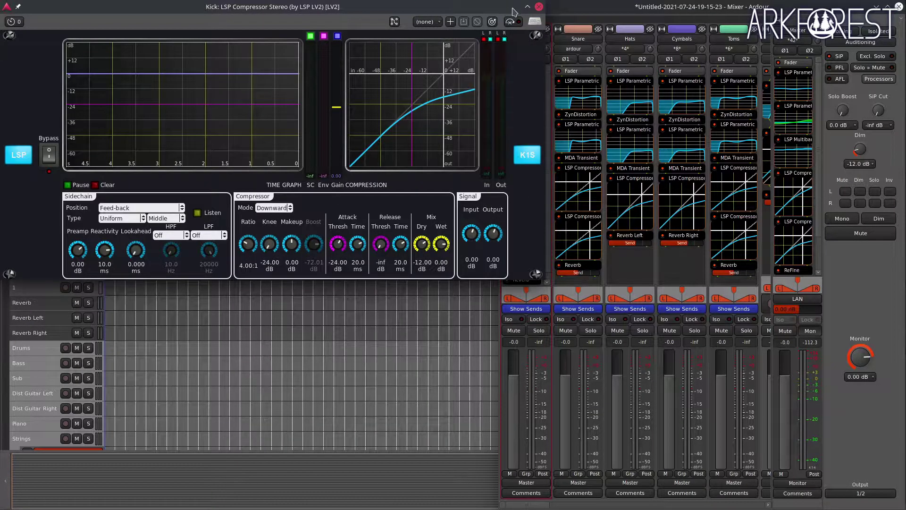
click(539, 6)
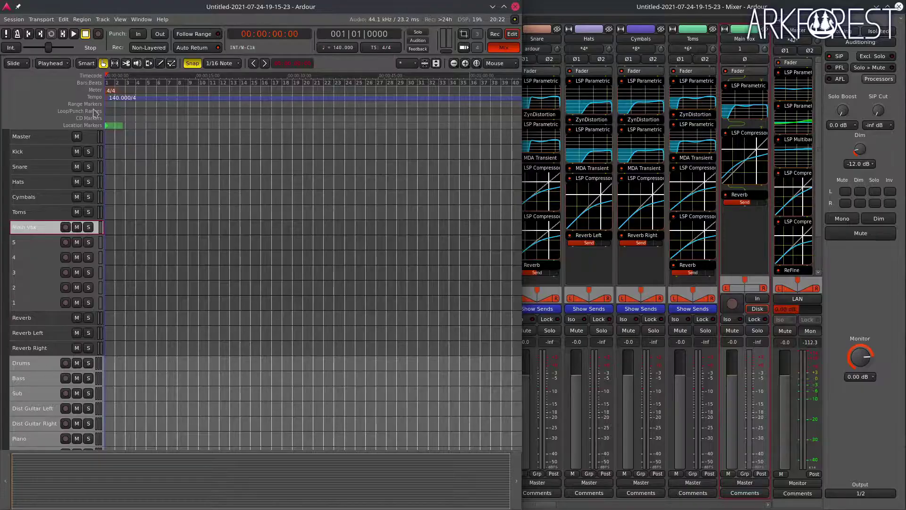
Select the Reverb bus and inspect its Dragonfly Hall reverb (25 m size, 1.5 s decay).
click(45, 322)
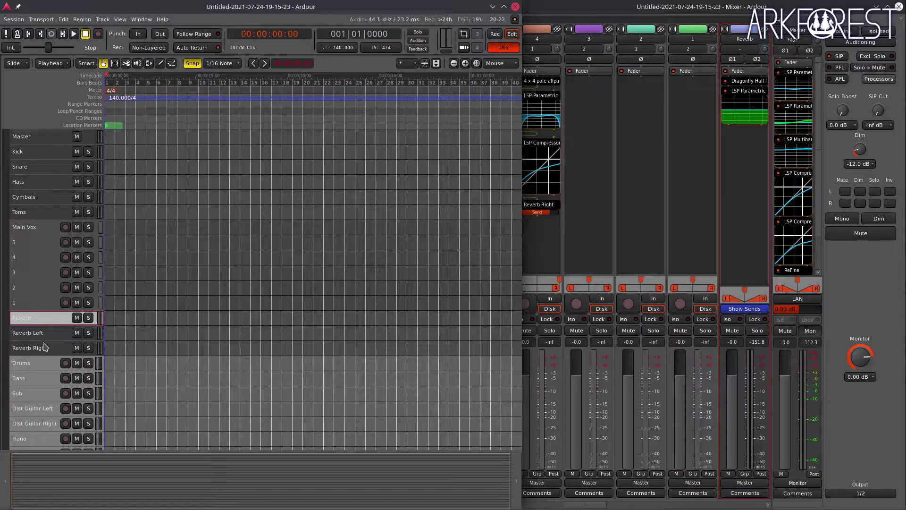
shift+click(45, 348)
click(38, 320)
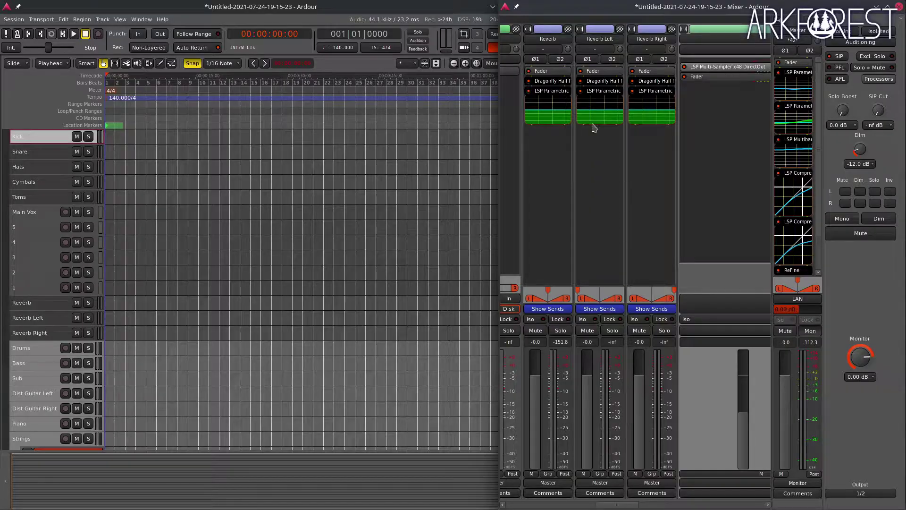
double_click(552, 81)
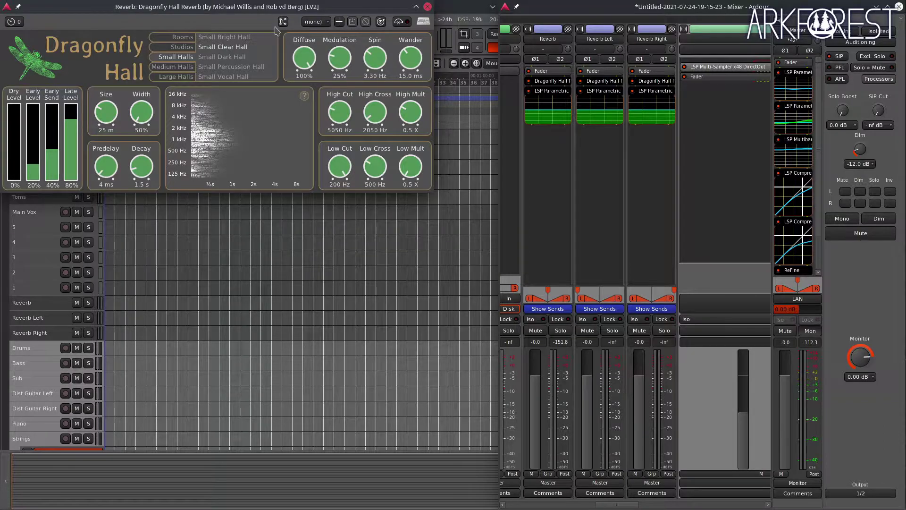
click(427, 7)
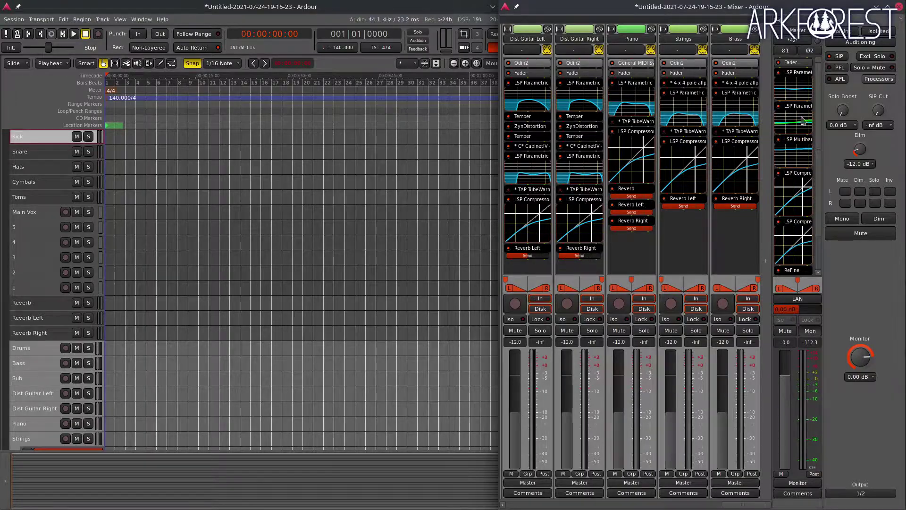
double_click(809, 80)
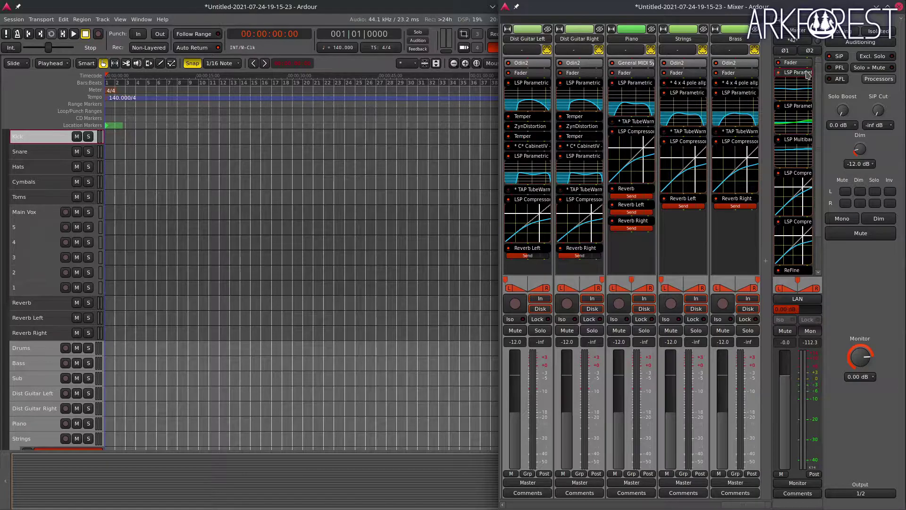
click(495, 7)
double_click(797, 106)
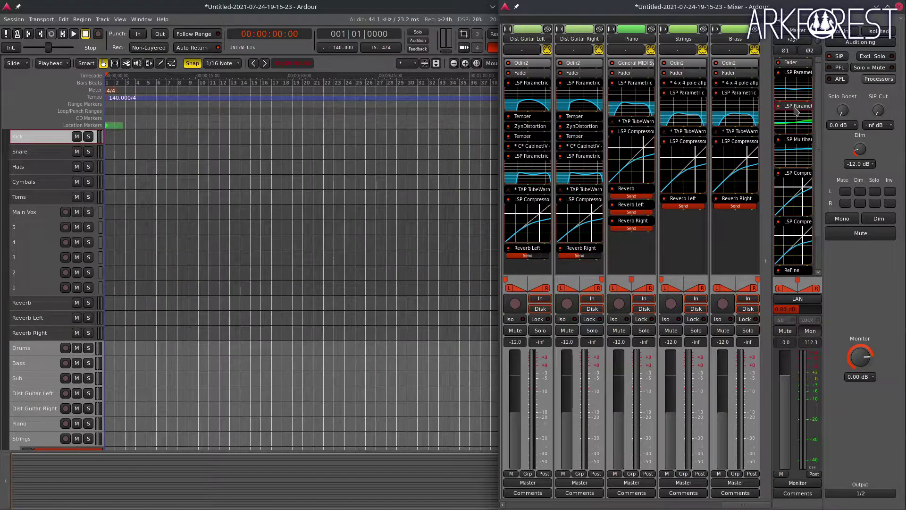
click(500, 7)
double_click(798, 139)
click(503, 8)
scroll(798, 227, down, 3)
double_click(797, 235)
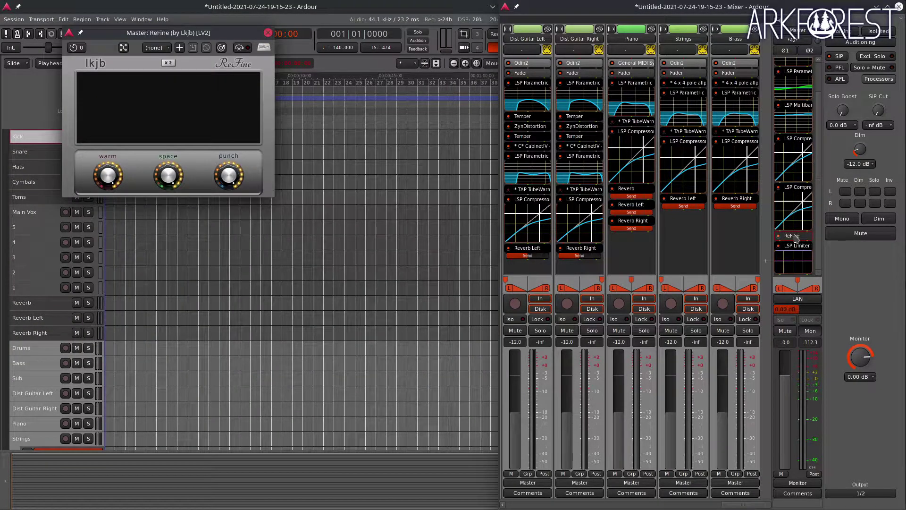
click(272, 34)
double_click(798, 187)
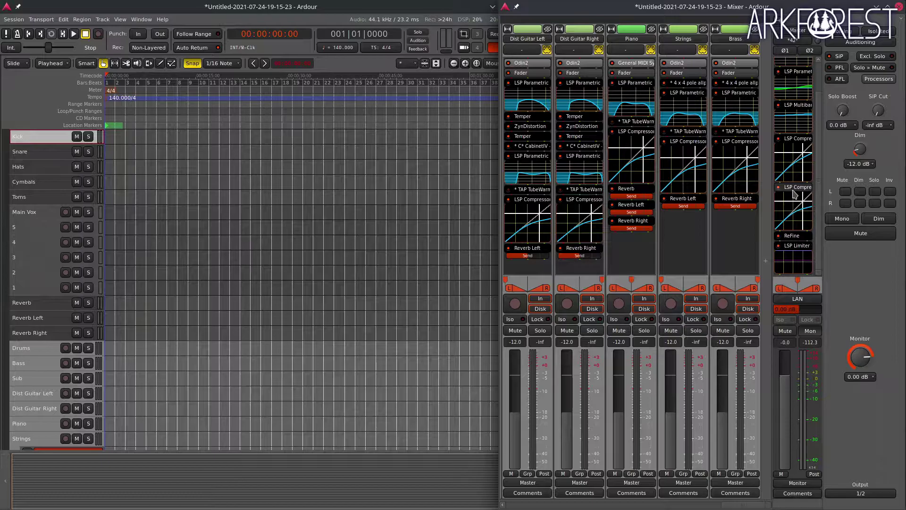
click(539, 6)
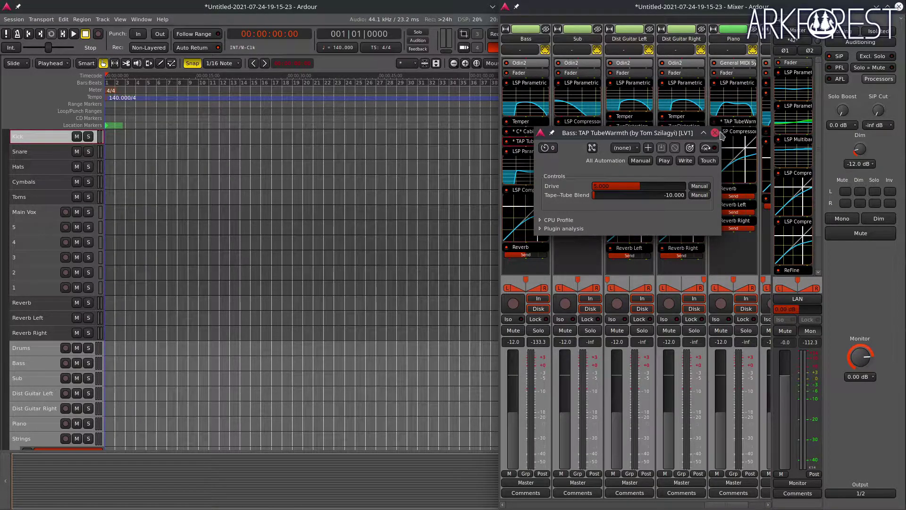
double_click(740, 121)
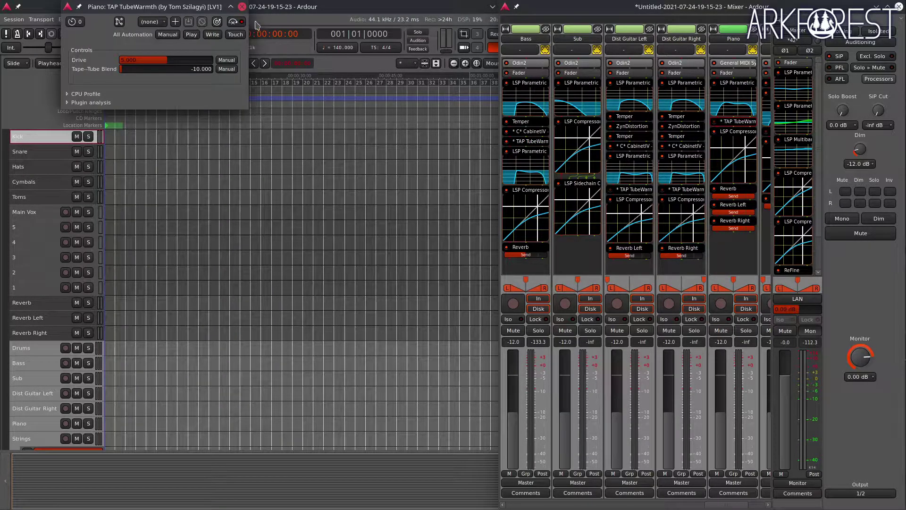
click(241, 7)
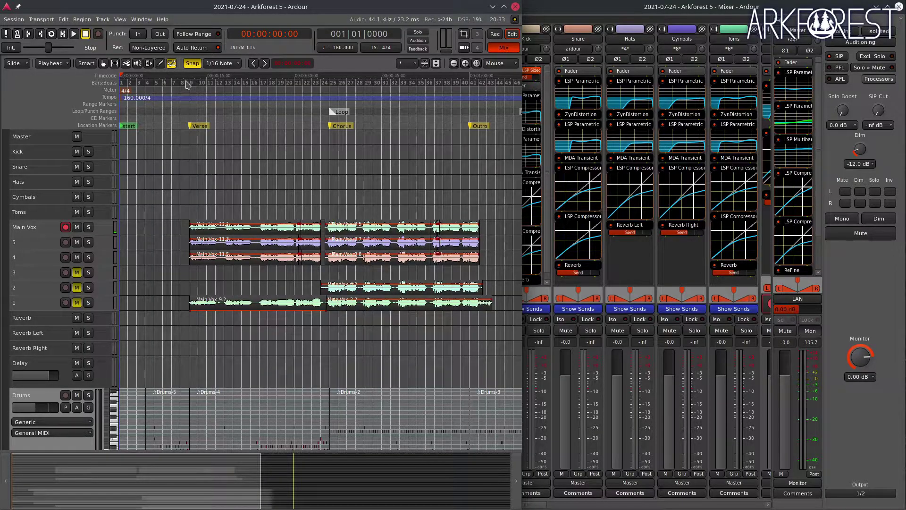
Zoom out the Arkforest 5 timeline and scroll the mixer right through all strips.
scroll(238, 77, down, 3)
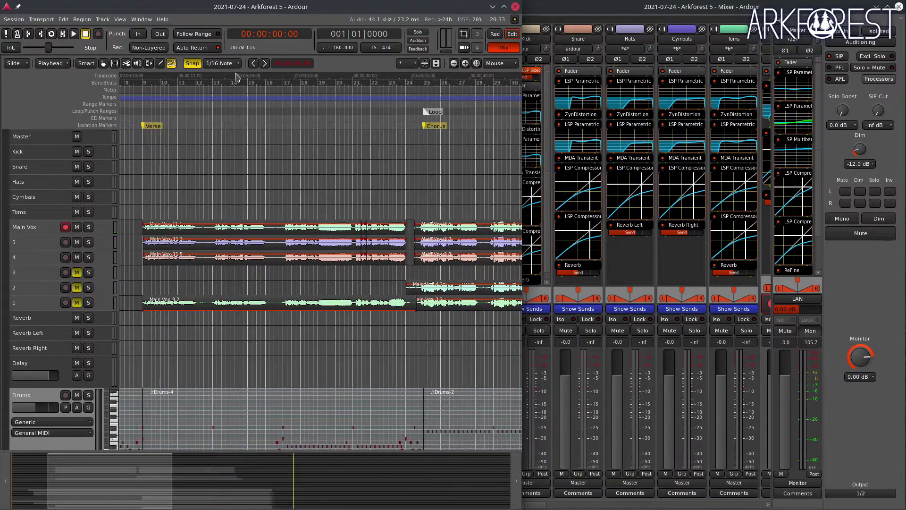
scroll(324, 253, down, 10)
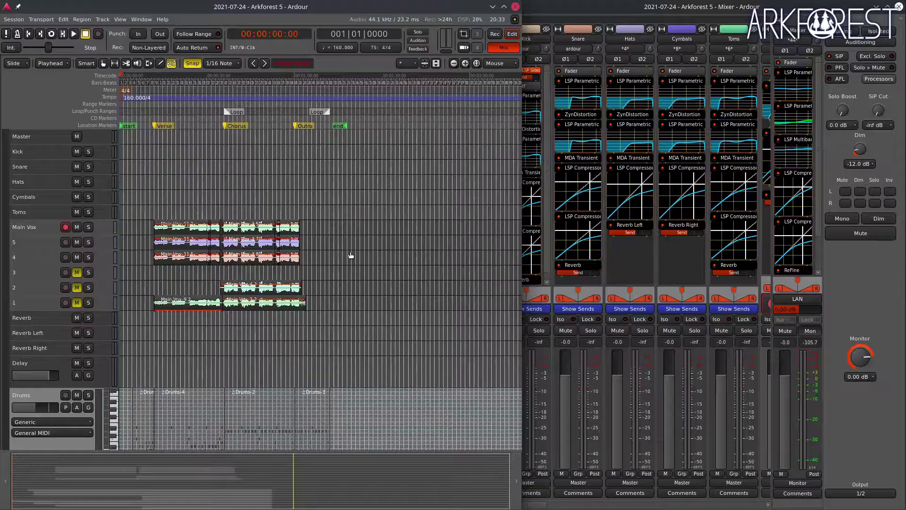
drag(718, 504, 793, 502)
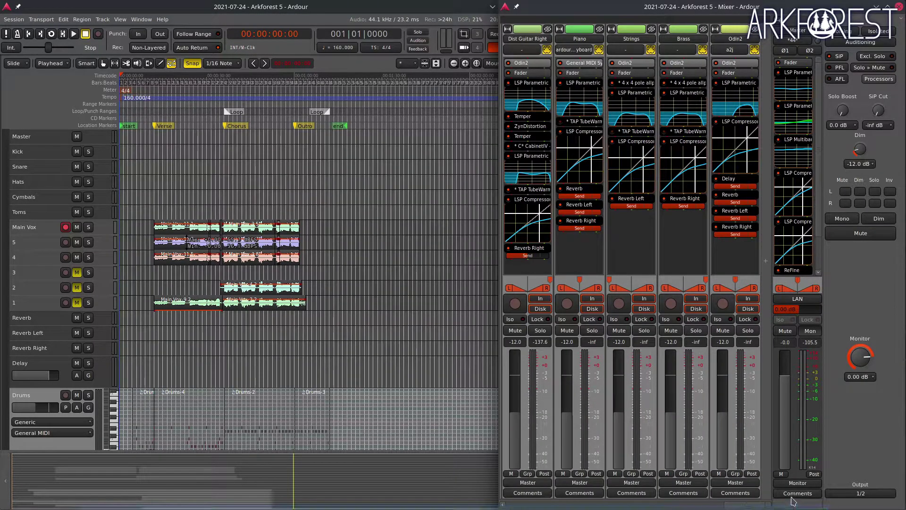